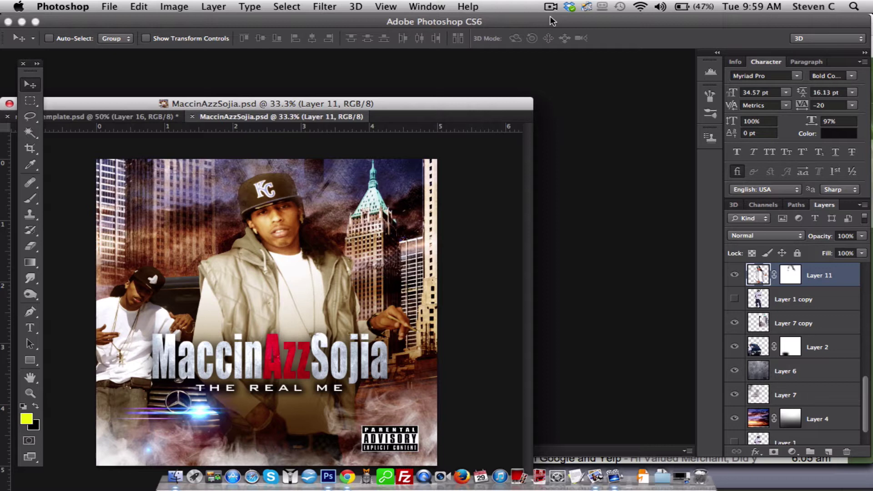
Drag the MaccinAzzSojia.psd window up and right toward the workspace centre.
drag(336, 104, 437, 64)
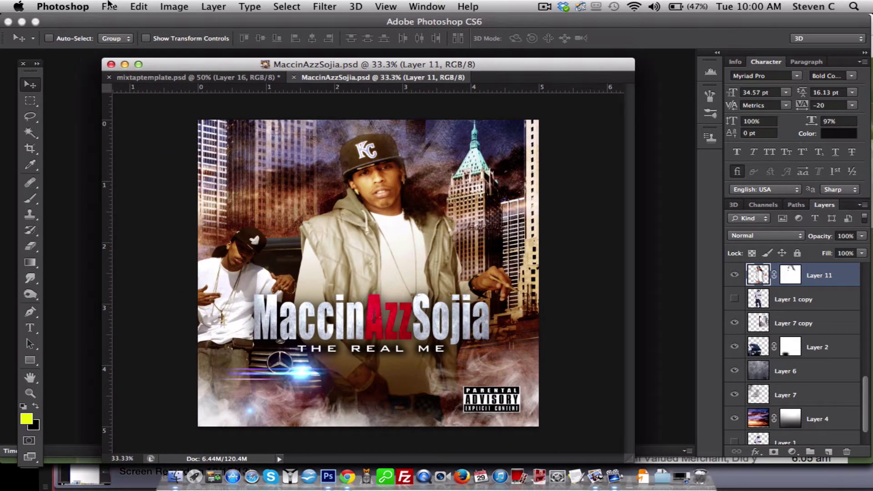
Start a new document sized 5 × 5 inches with a 300 ppi resolution.
click(109, 7)
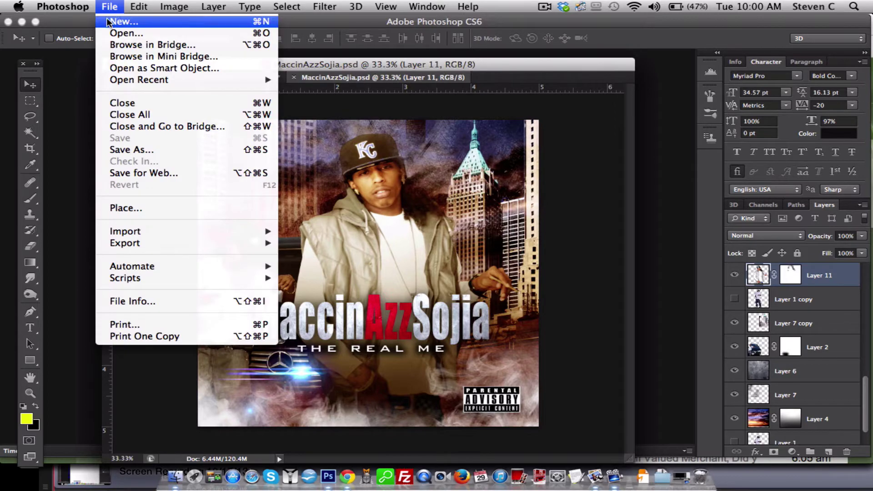
click(125, 21)
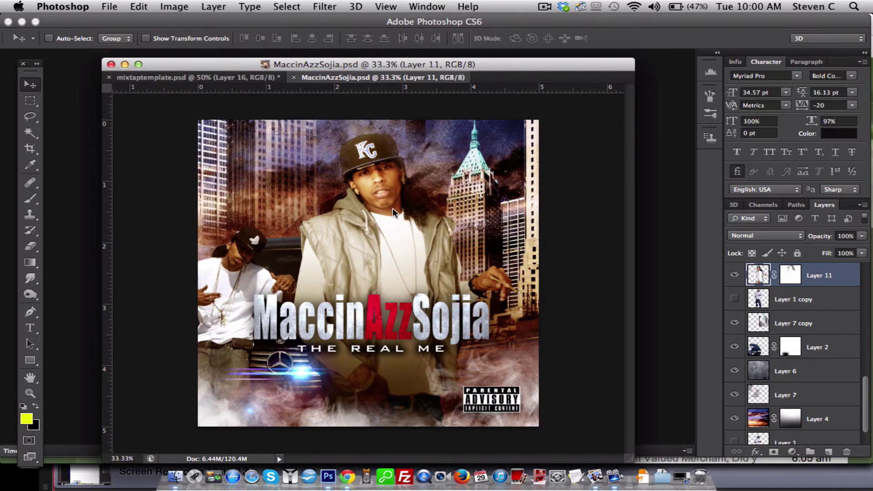
click(389, 192)
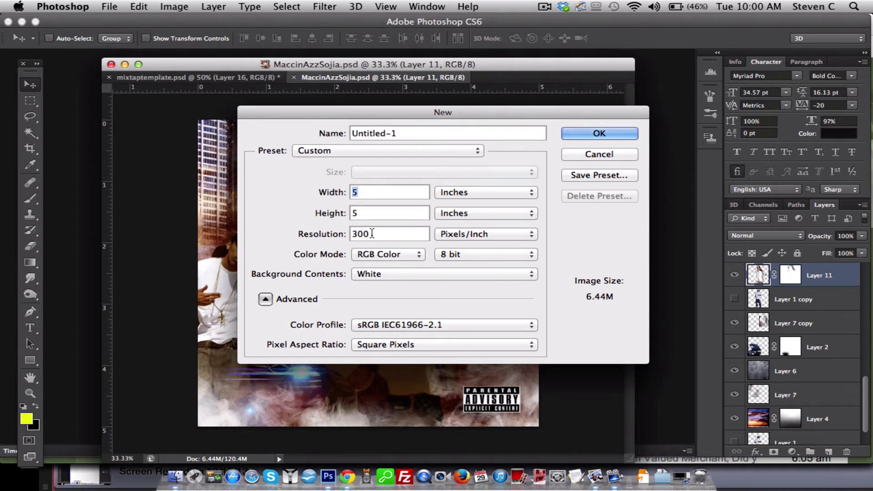
double_click(362, 235)
text(72)
key(BackSpace)
key(BackSpace)
text(1)
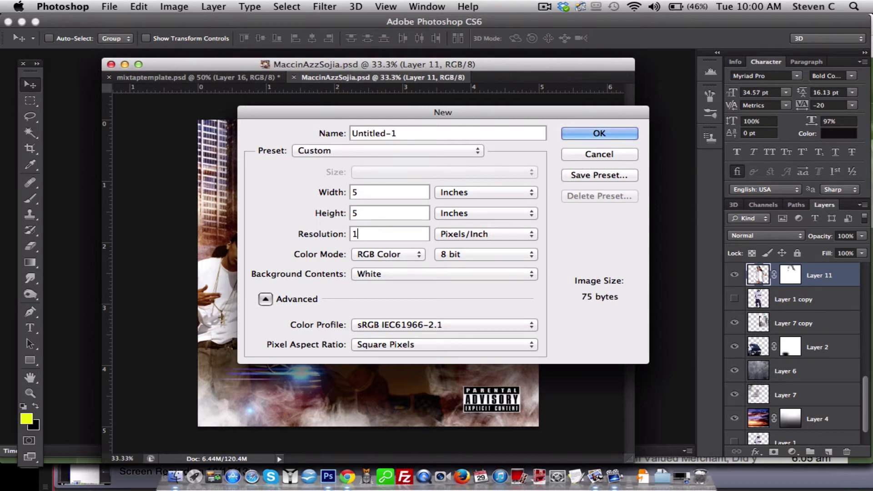
text(00)
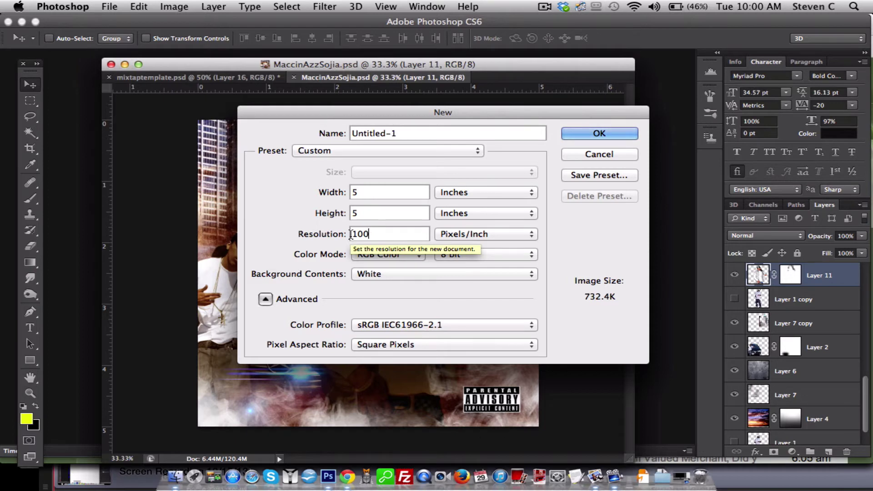
key(BackSpace)
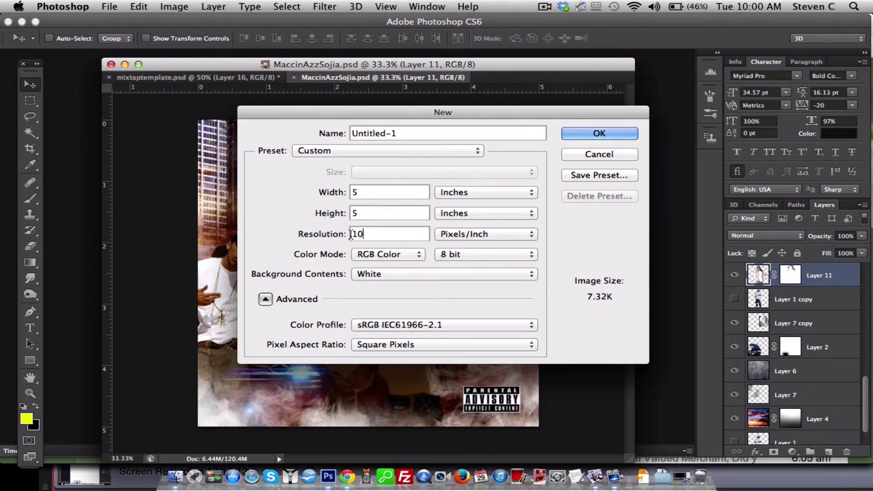
key(BackSpace)
key(BackSpace)
text(300)
key(BackSpace)
key(BackSpace)
key(BackSpace)
text(400)
key(BackSpace)
key(BackSpace)
key(BackSpace)
text(300)
Set the colour mode to RGB Color and create the new Untitled-1 document.
click(387, 254)
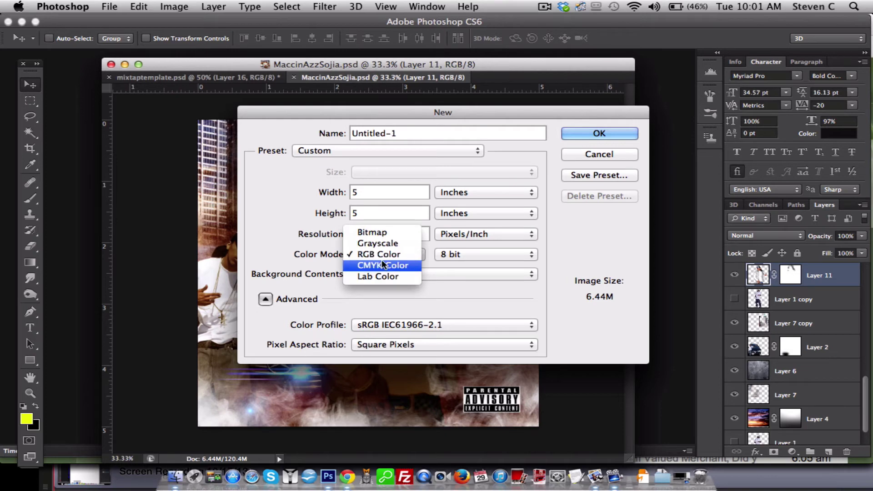
click(397, 255)
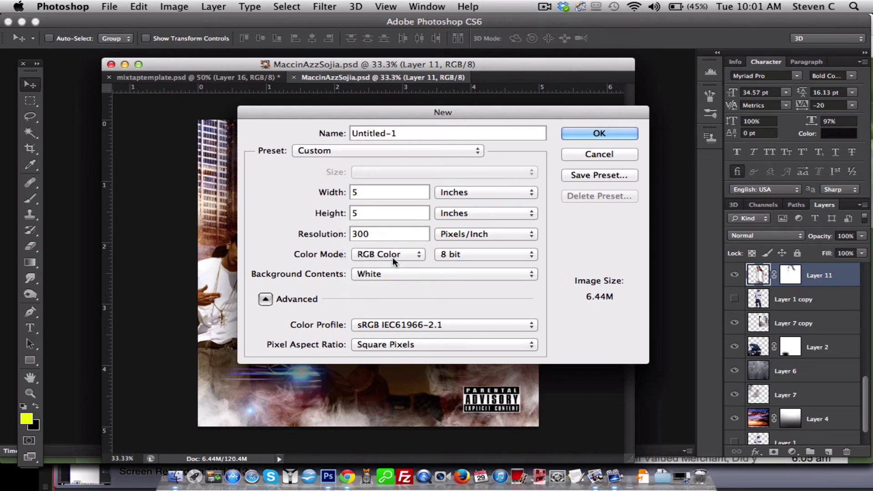
click(394, 255)
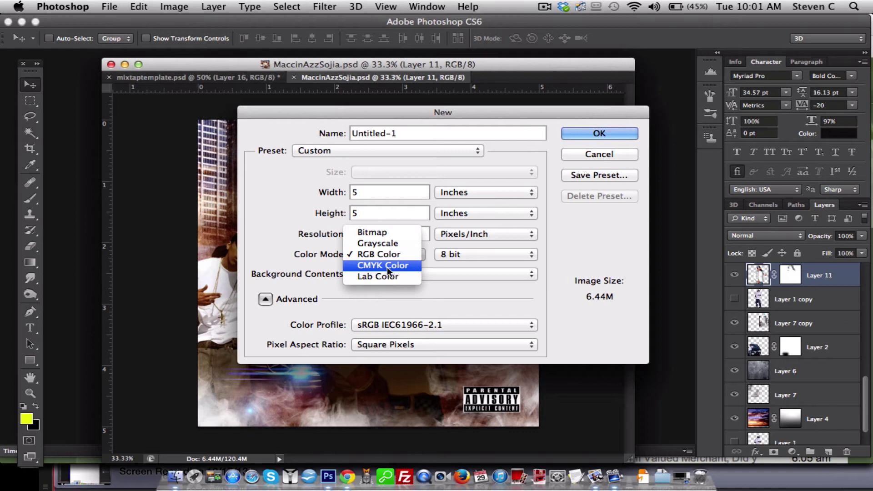
click(377, 243)
click(415, 256)
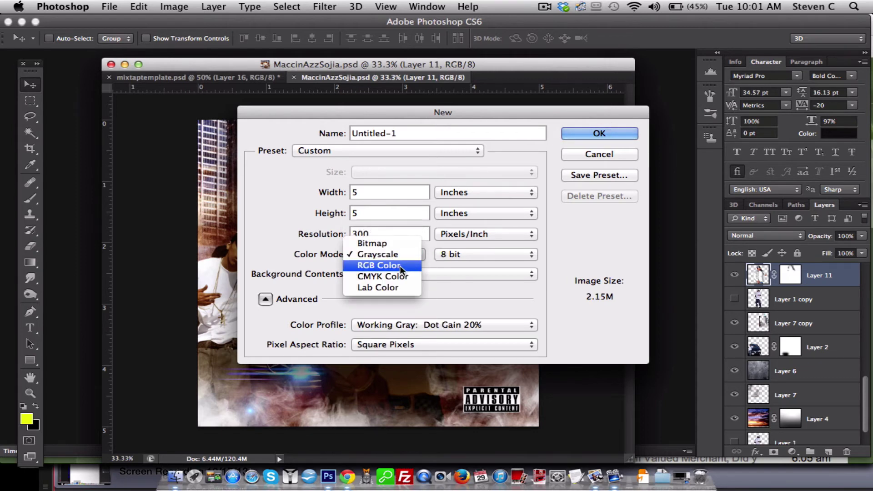
click(386, 265)
click(600, 133)
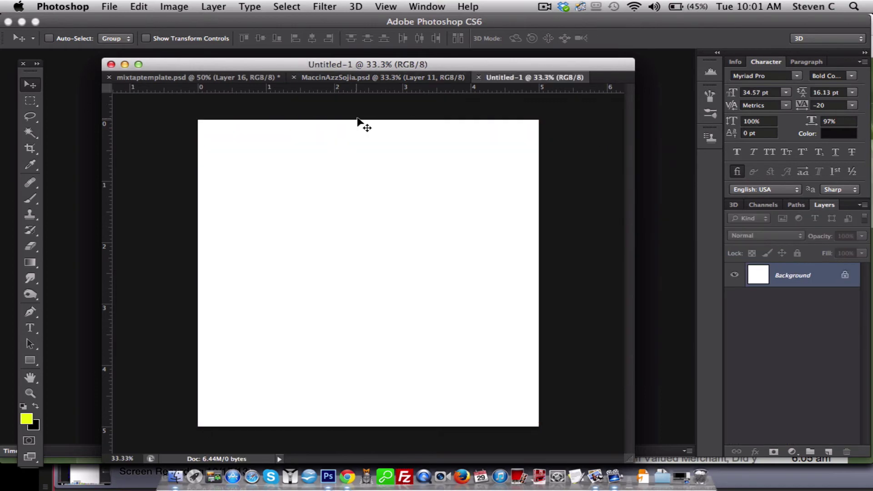
Float Untitled-1, fill it black, and save a JPEG copy at quality 8 (High).
mouse_move(505, 77)
mouse_down()
mouse_move(531, 122)
mouse_move(259, 92)
mouse_move(246, 108)
mouse_up()
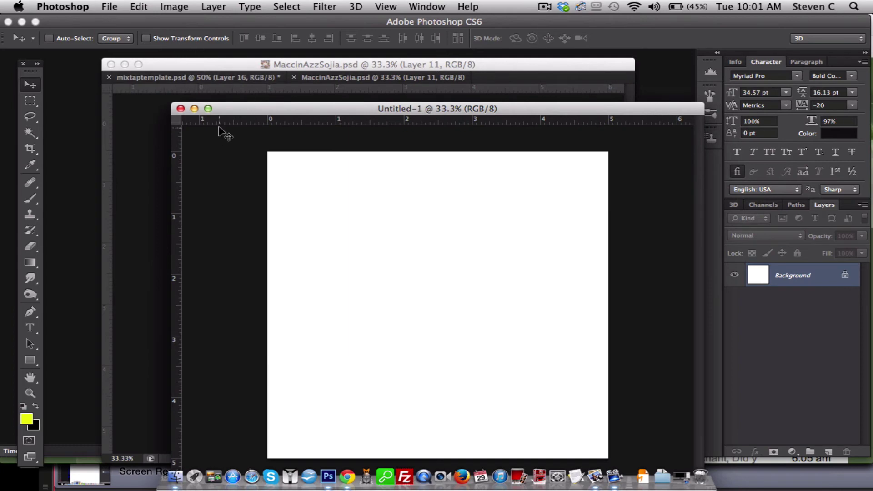
key(super+BackSpace)
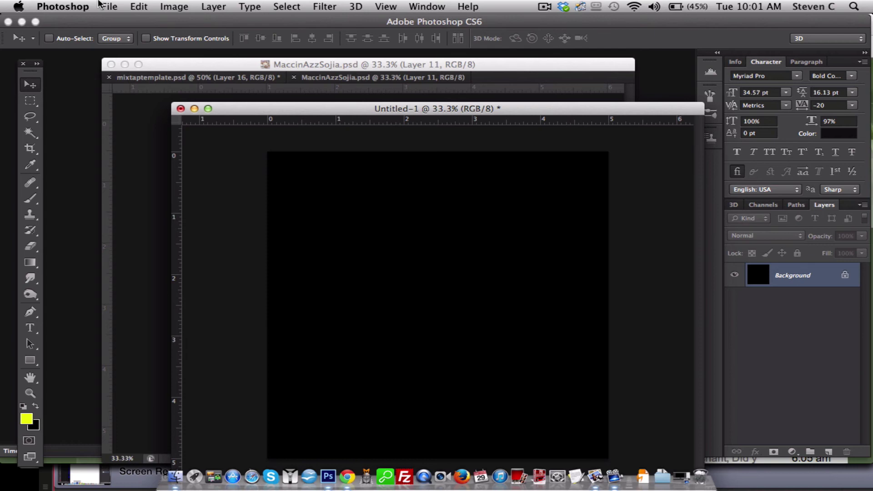
click(109, 6)
click(137, 158)
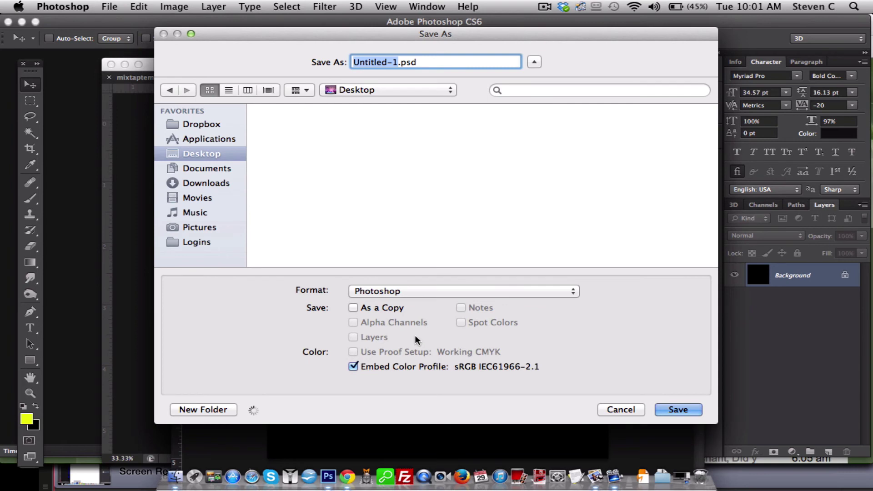
click(417, 294)
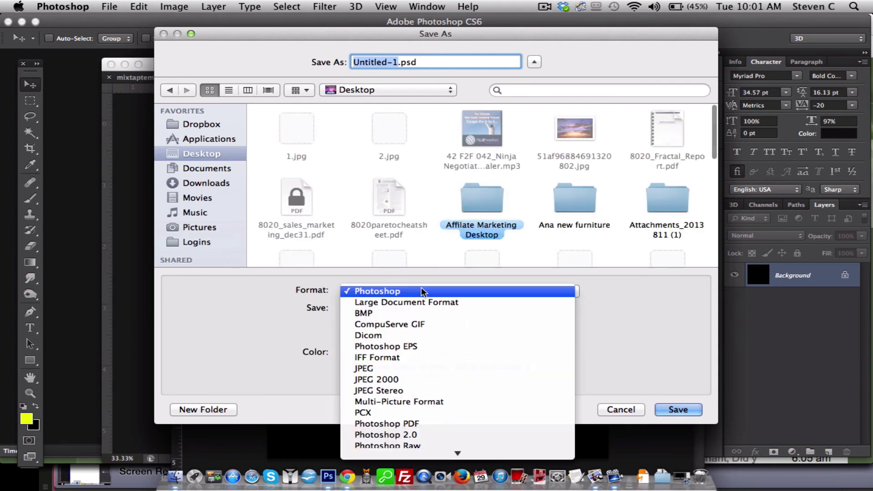
click(402, 368)
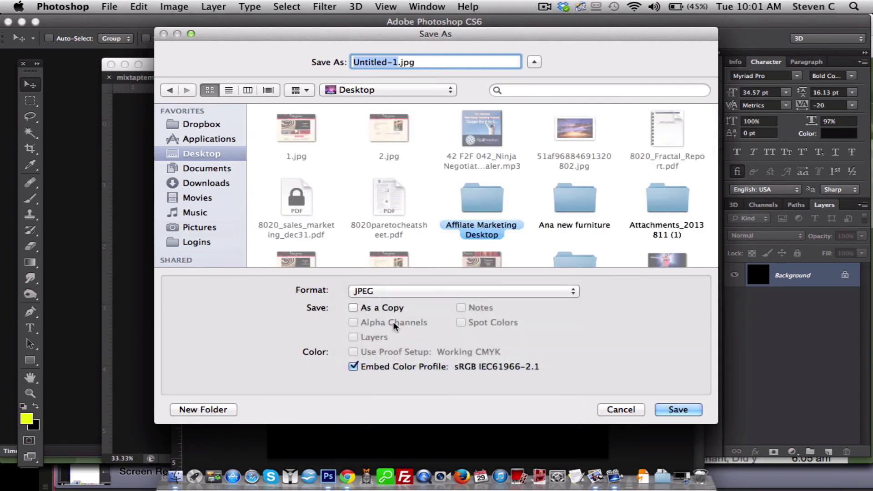
click(353, 308)
click(678, 410)
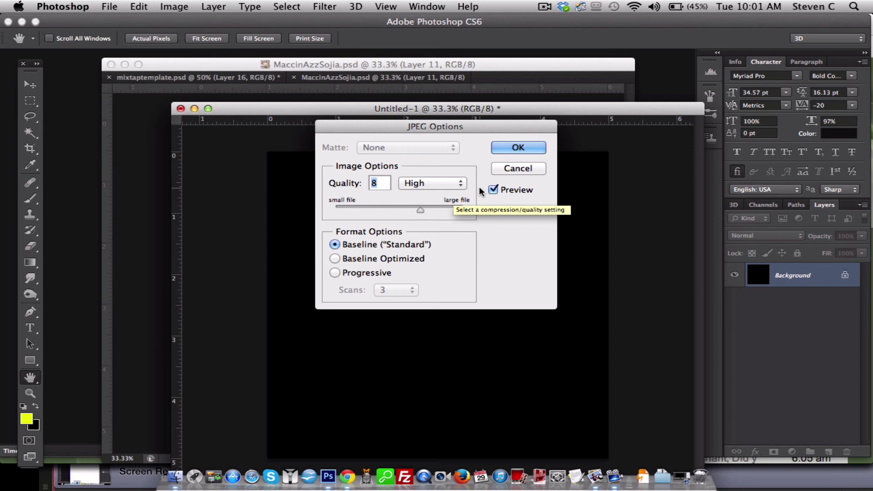
click(518, 148)
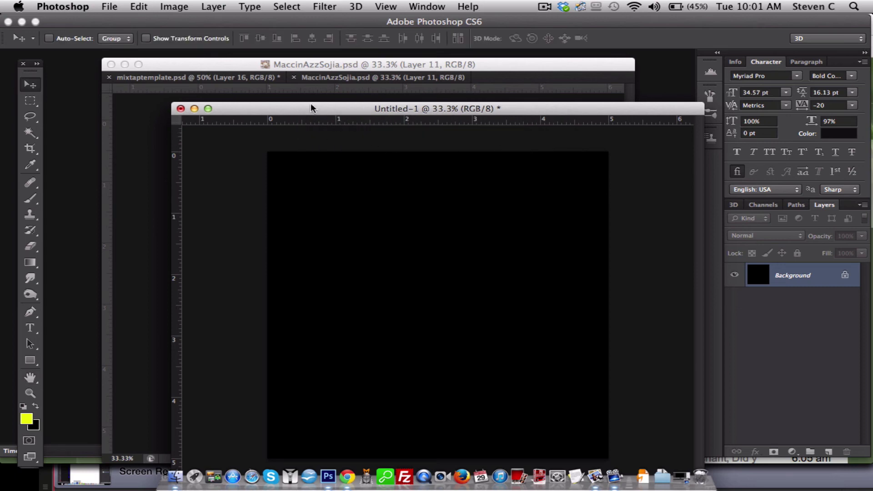
click(201, 71)
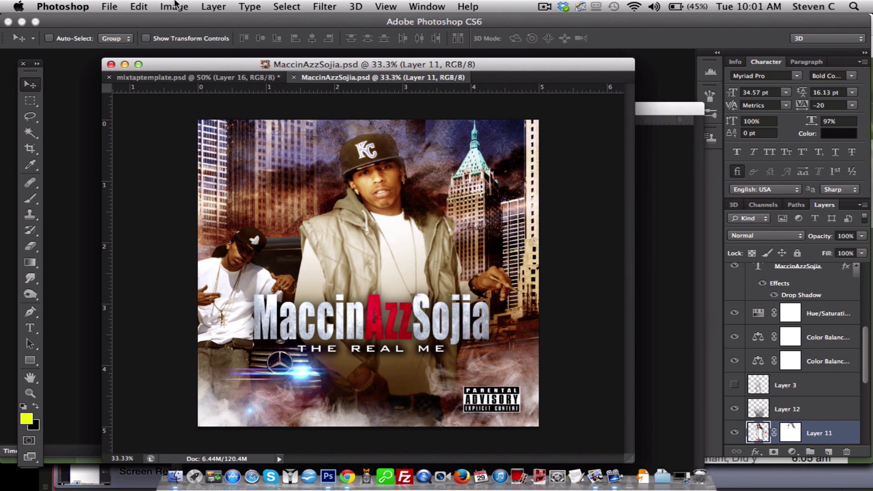
click(659, 201)
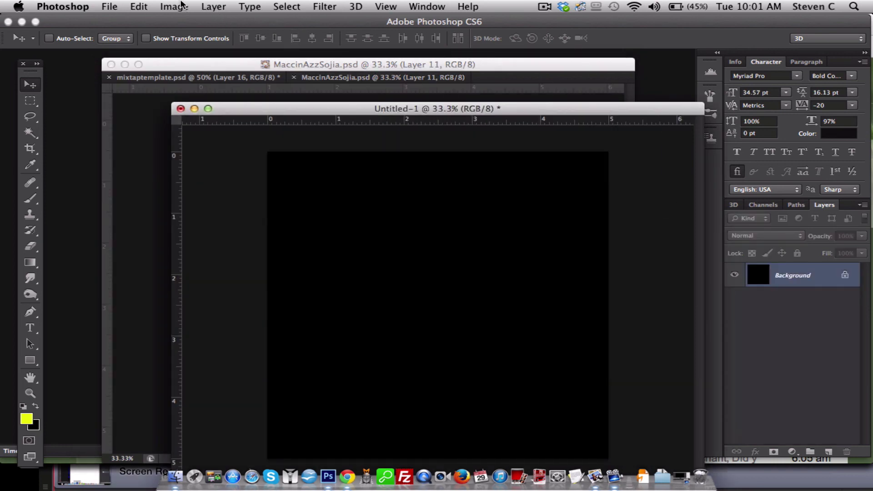
click(174, 6)
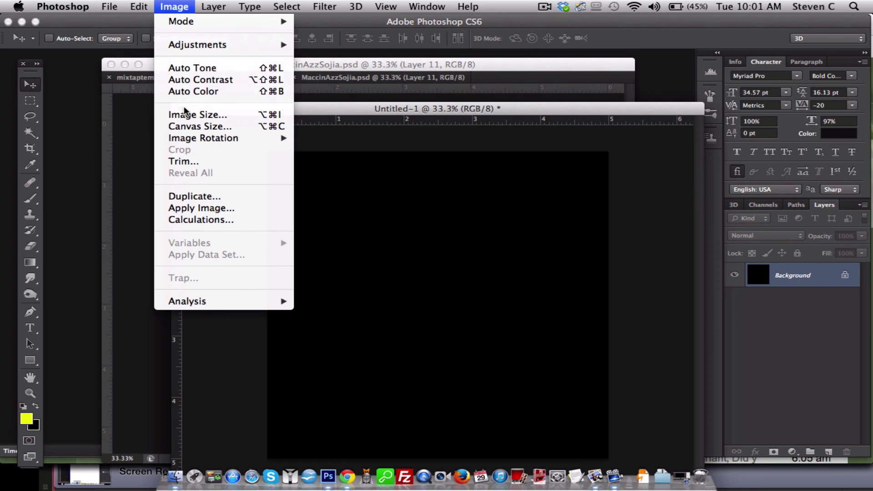
click(197, 115)
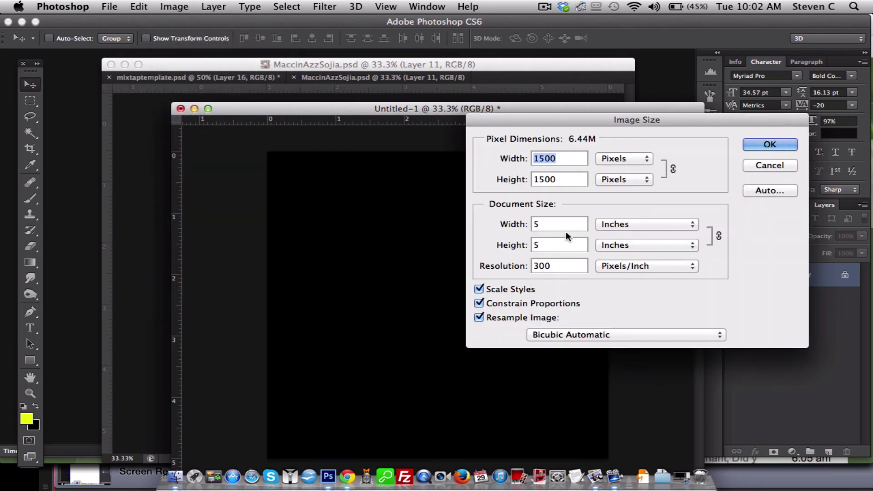
drag(570, 123, 379, 132)
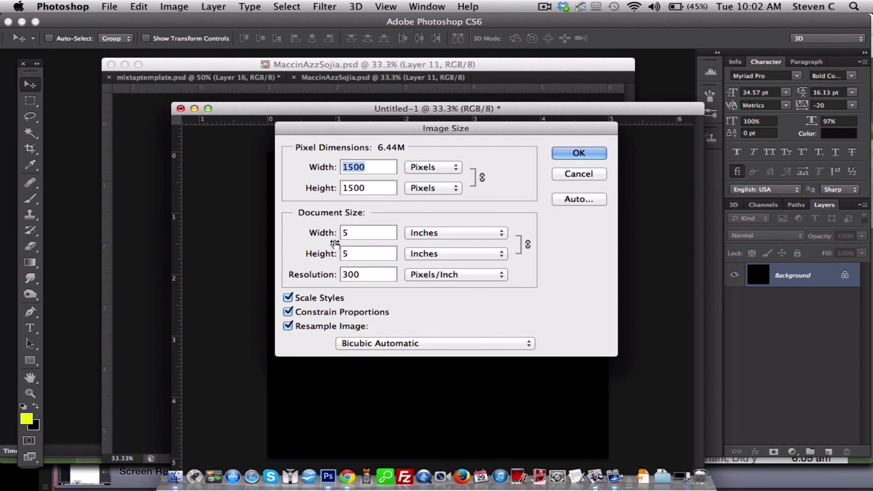
double_click(357, 234)
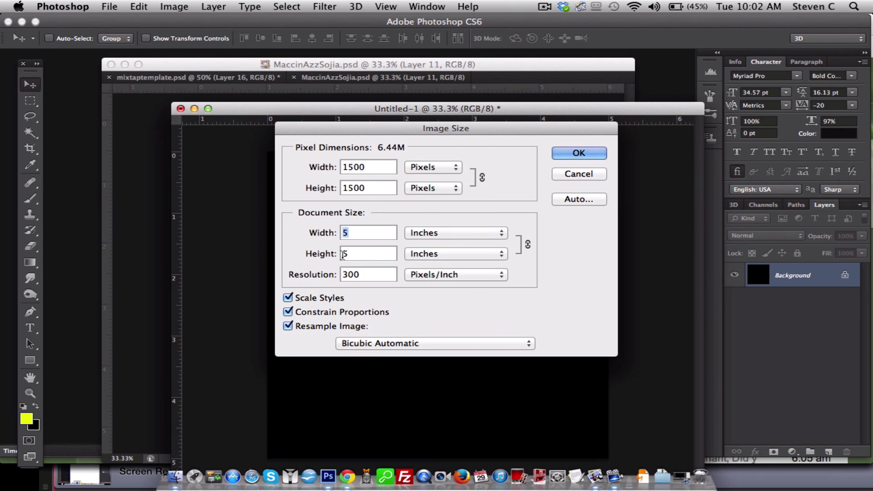
right_click(345, 254)
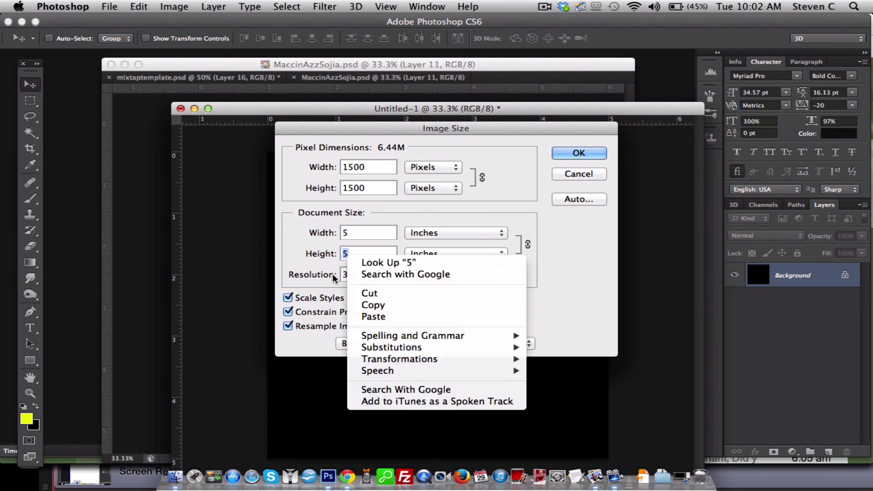
key(Escape)
double_click(351, 275)
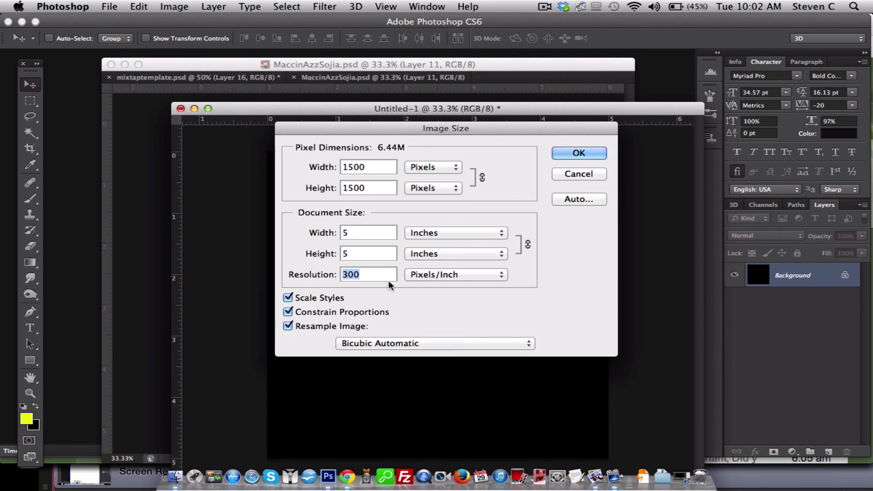